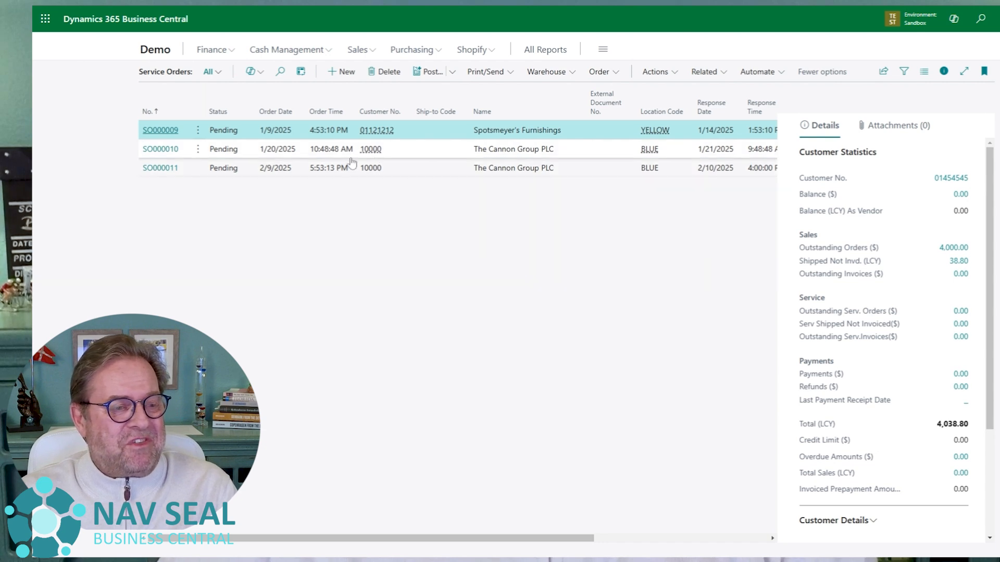
Review the service lines of The Cannon Group PLC's 1/20/2025 service order, including shipped and invoiced quantities, and return to the order list
left_click(165, 156)
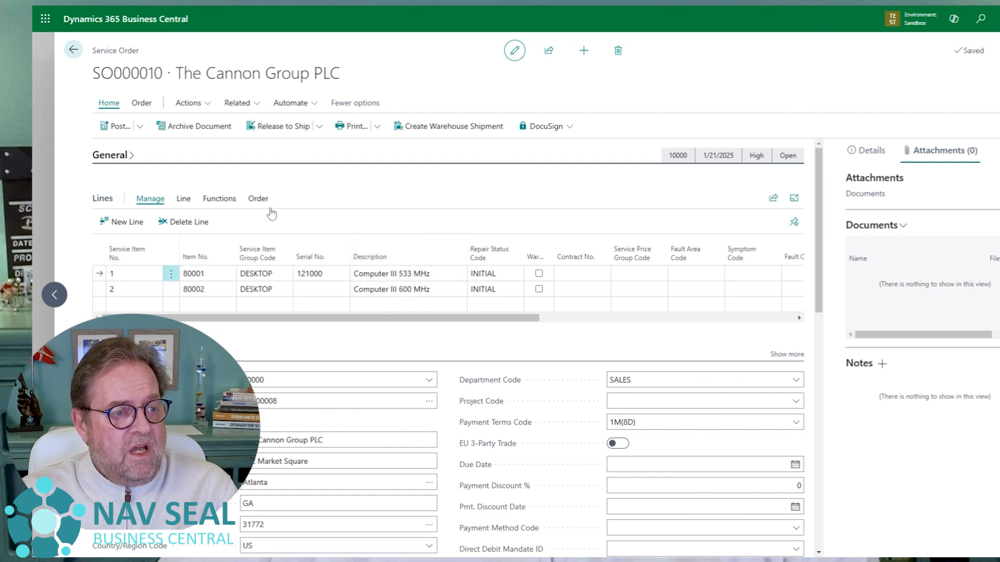
left_click(258, 198)
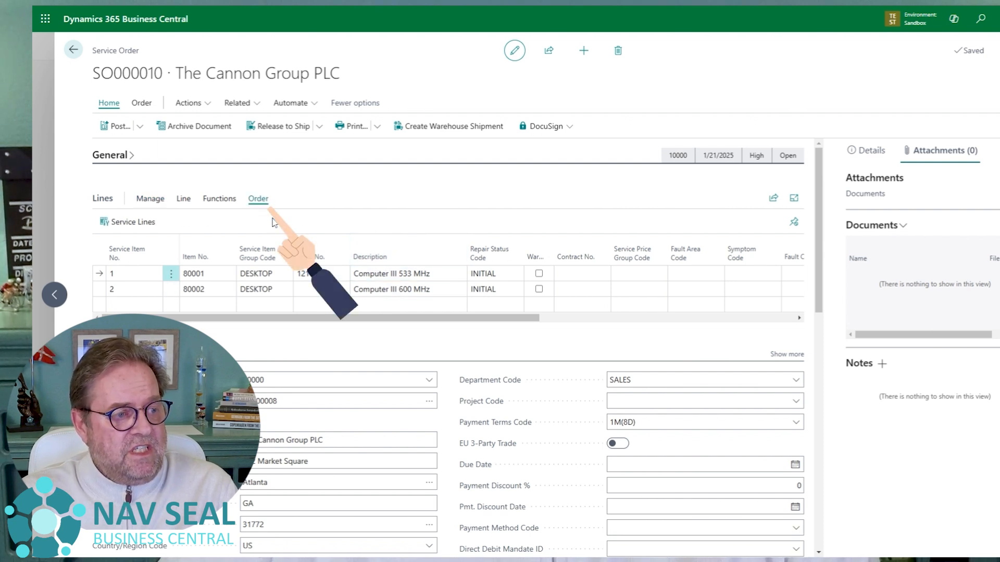
left_click(132, 223)
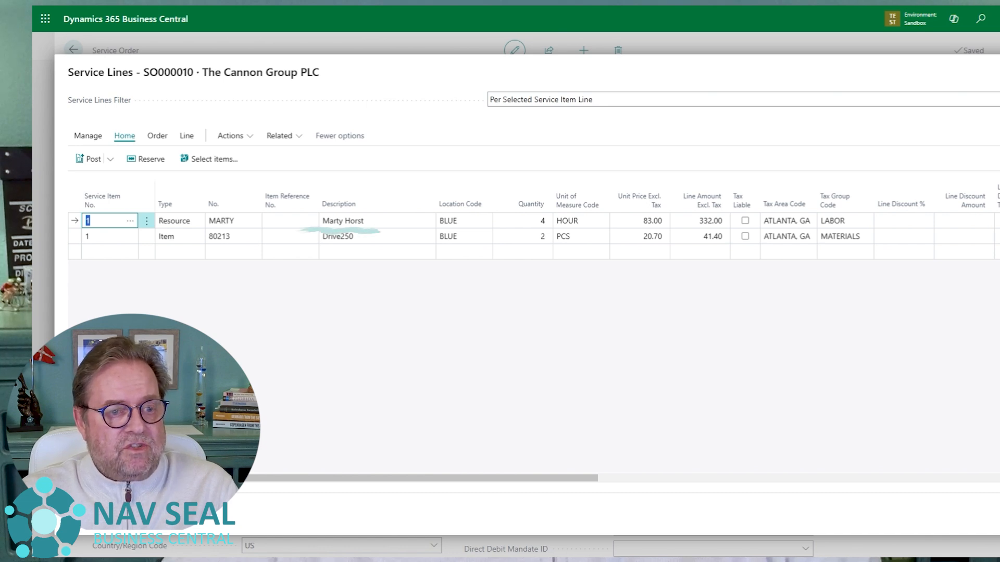
left_click(380, 241)
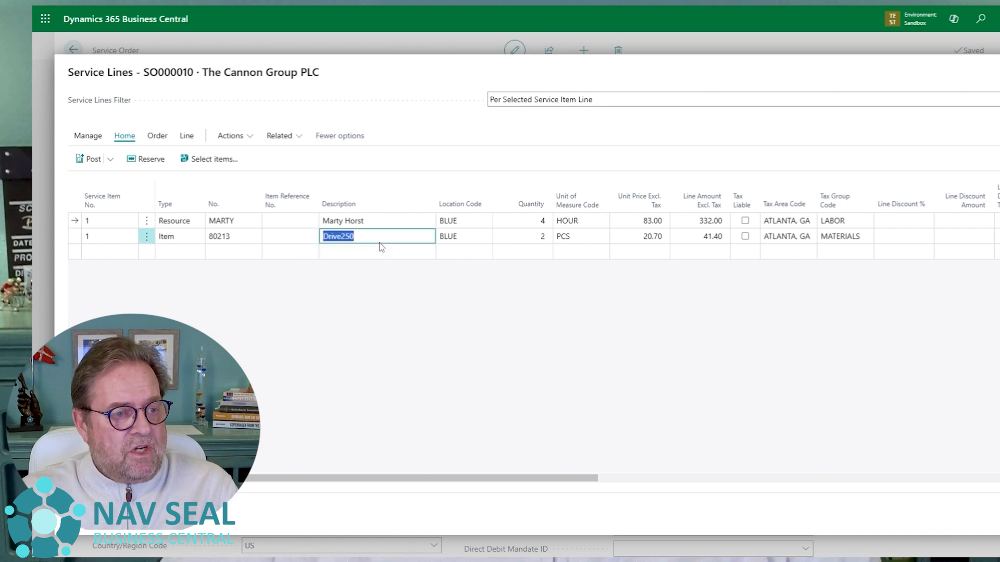
left_click(526, 237)
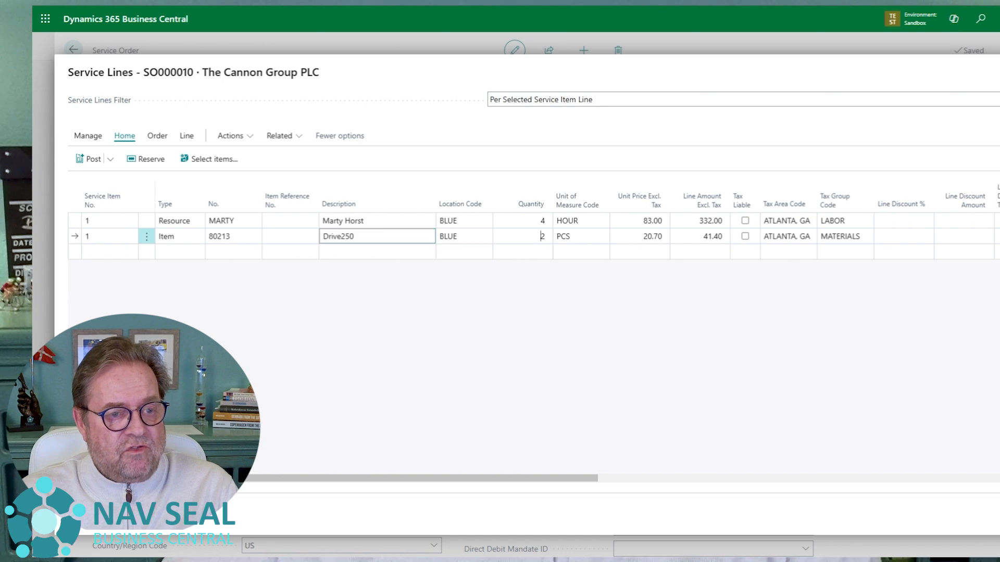
left_click_drag(569, 478, 861, 487)
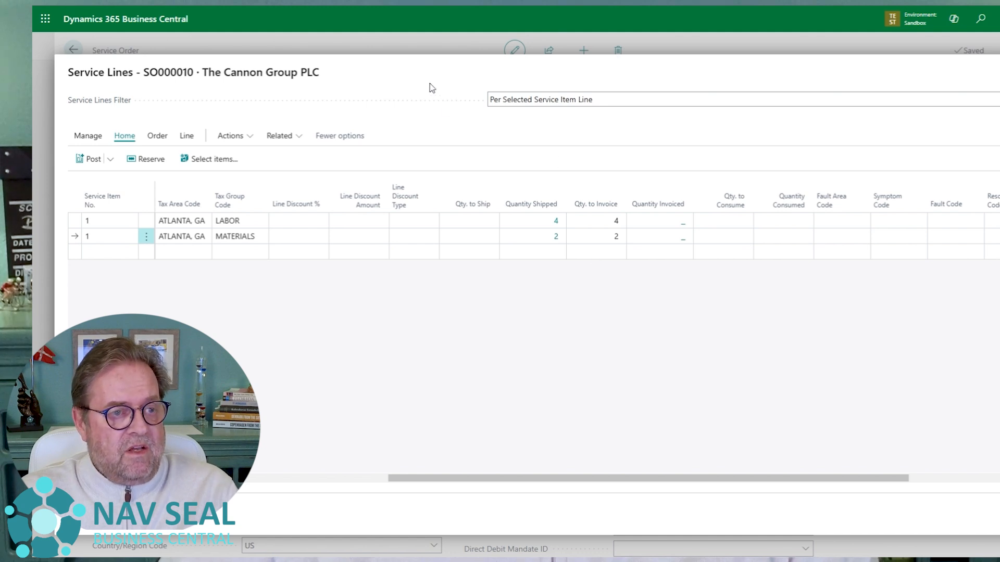
key("Escape")
key("Escape")
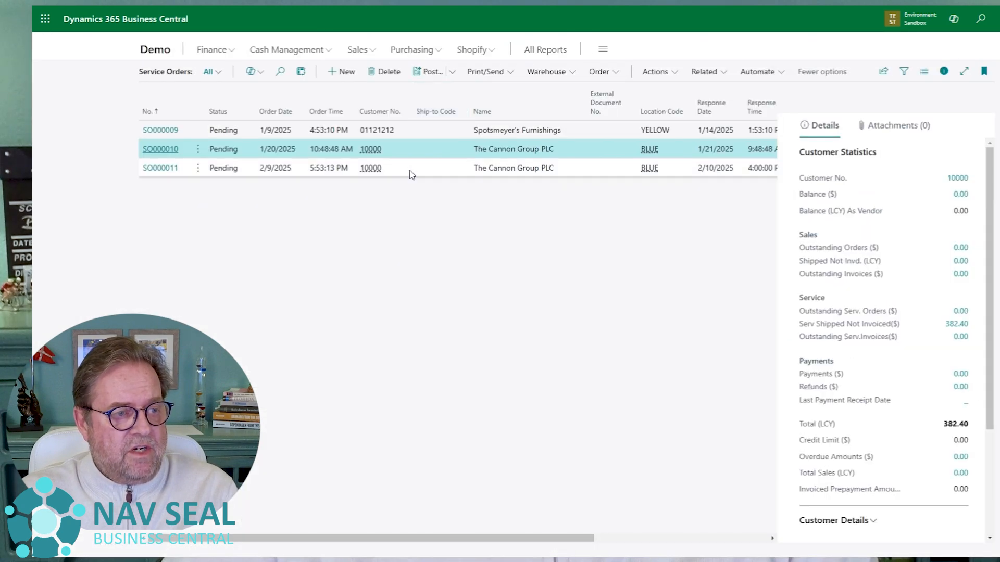
Review the service lines of The Cannon Group PLC's 2/9/2025 service order, including the shipped and invoiced quantities
left_click(162, 172)
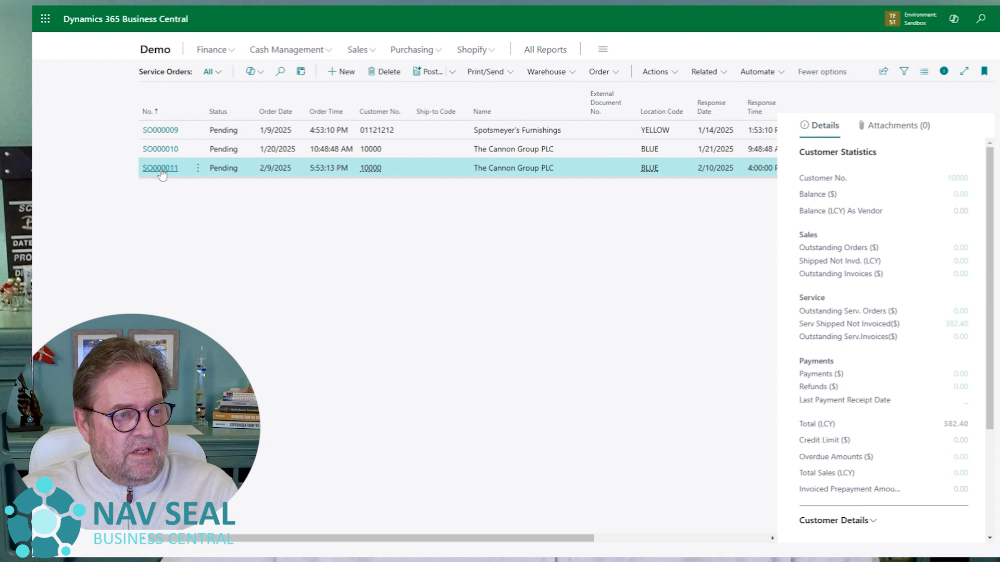
left_click(161, 169)
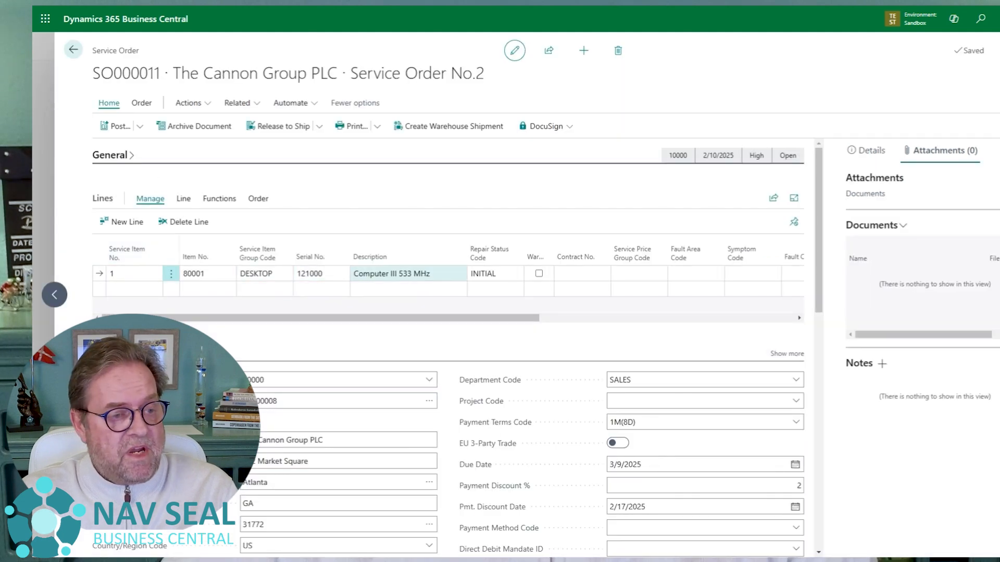
left_click(258, 198)
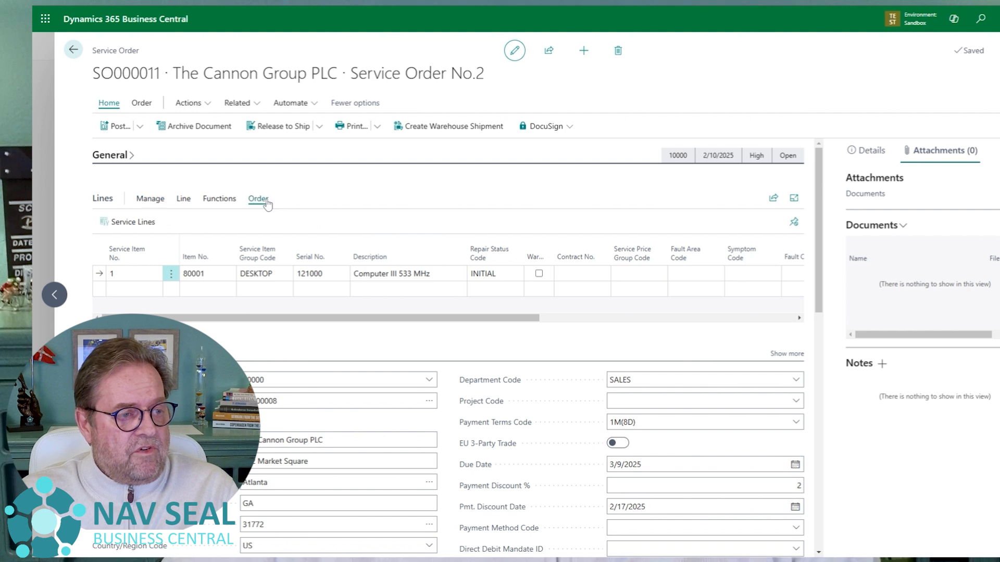
left_click(141, 223)
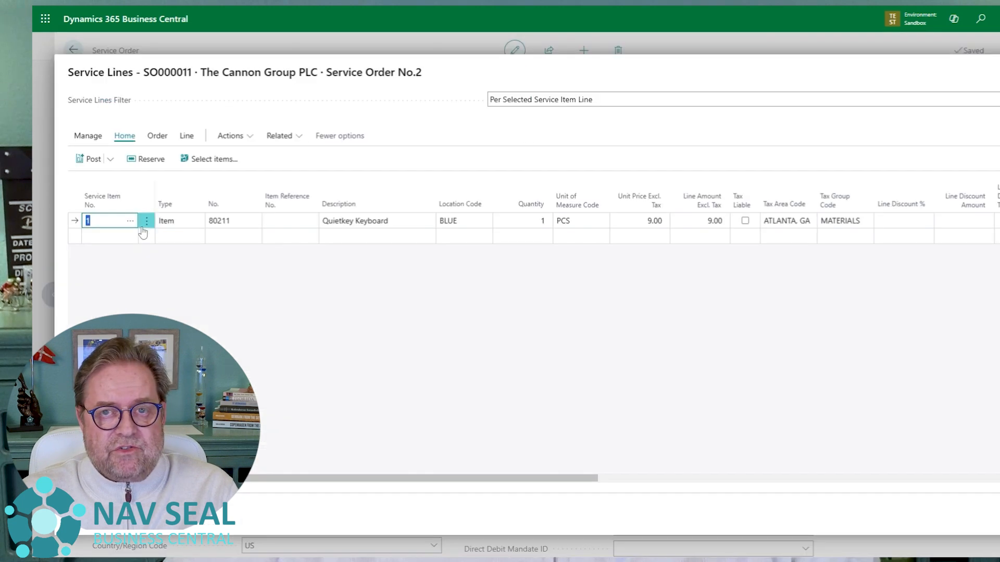
left_click(392, 222)
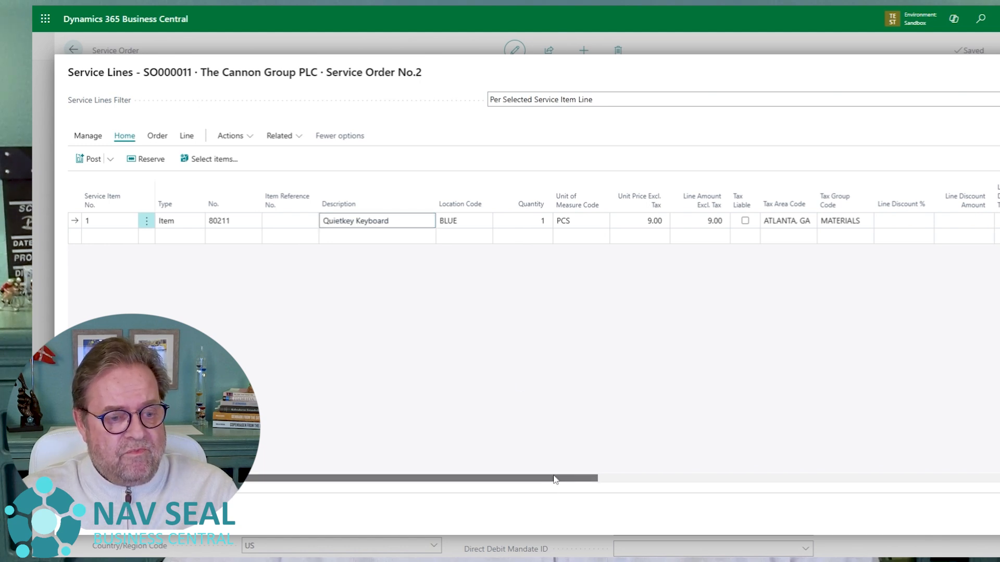
left_click_drag(553, 477, 785, 488)
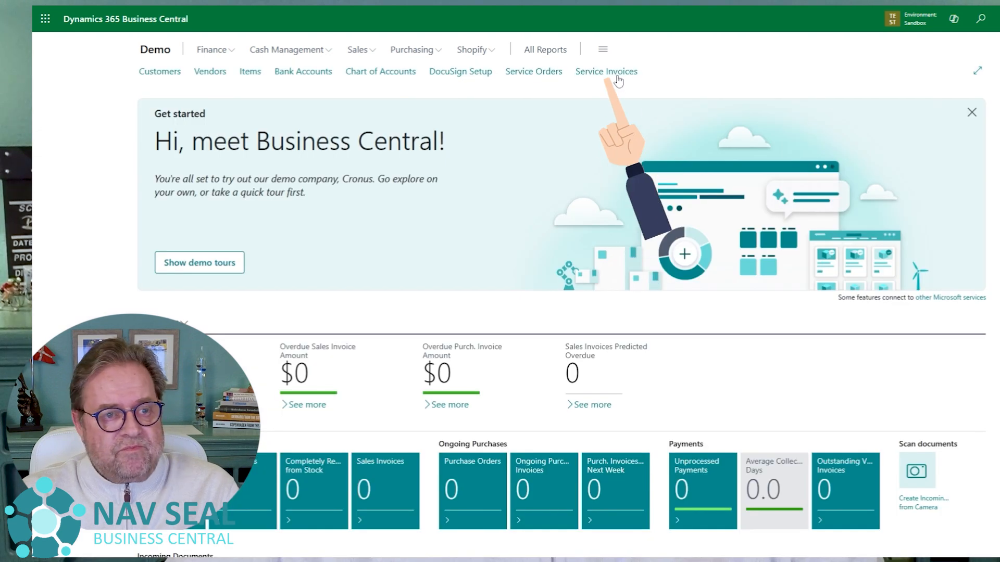
Create a new service invoice for the customer The Cannon Group PLC
left_click(606, 71)
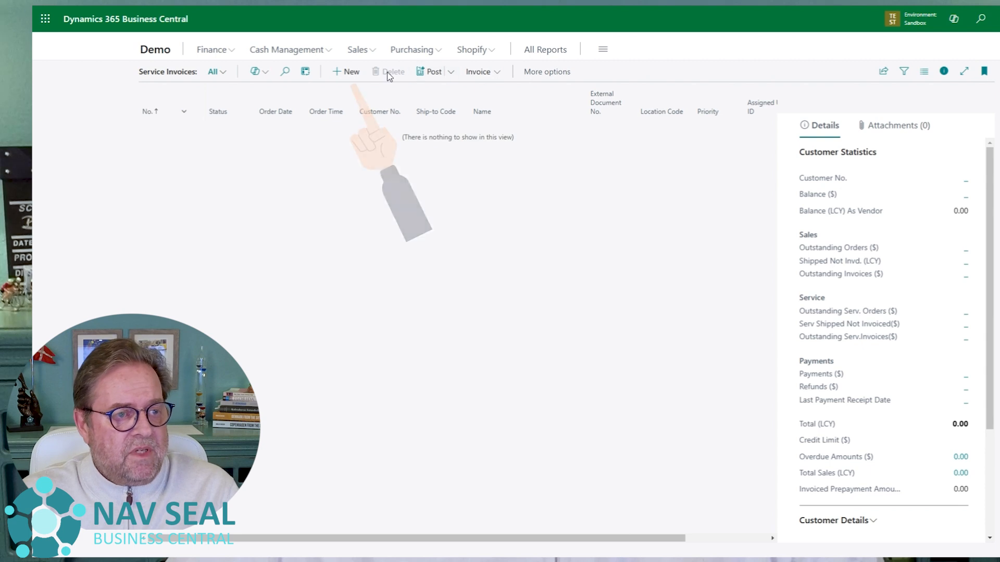
left_click(351, 72)
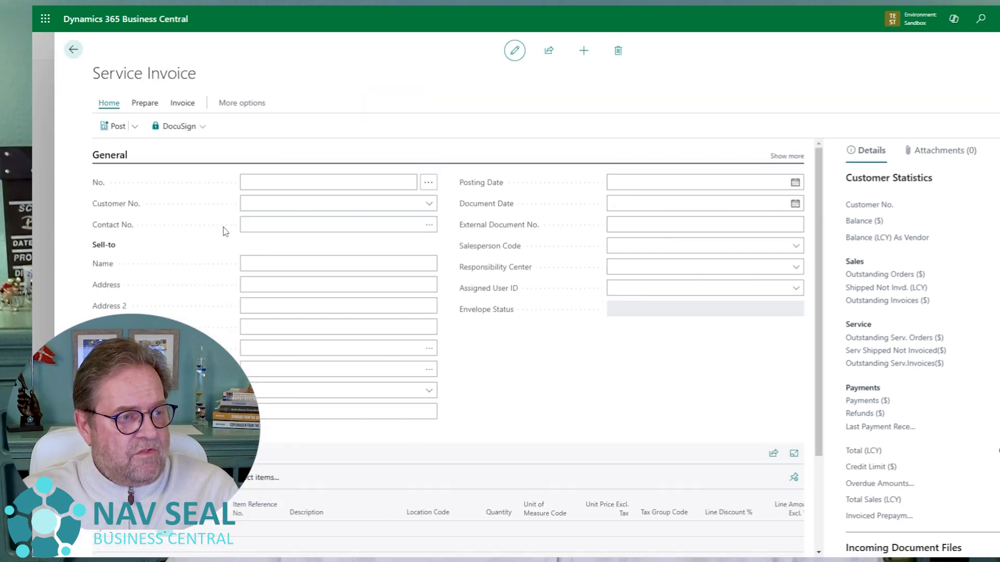
type("10")
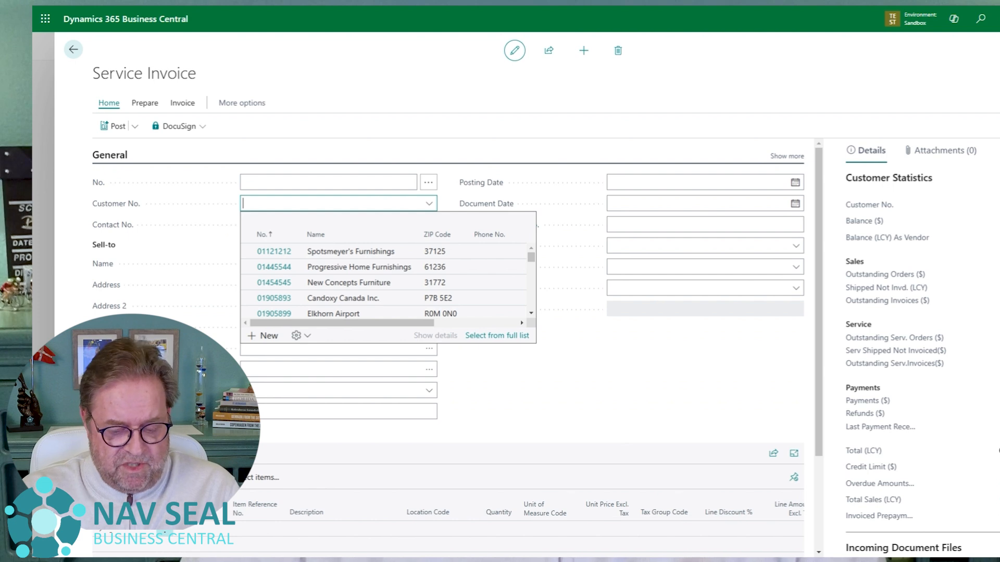
type("000")
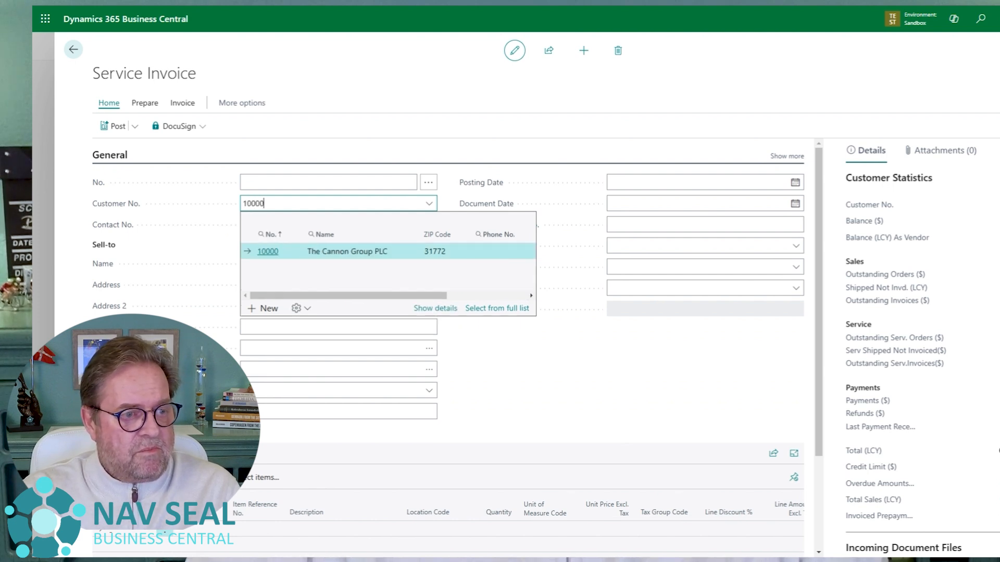
key("Tab")
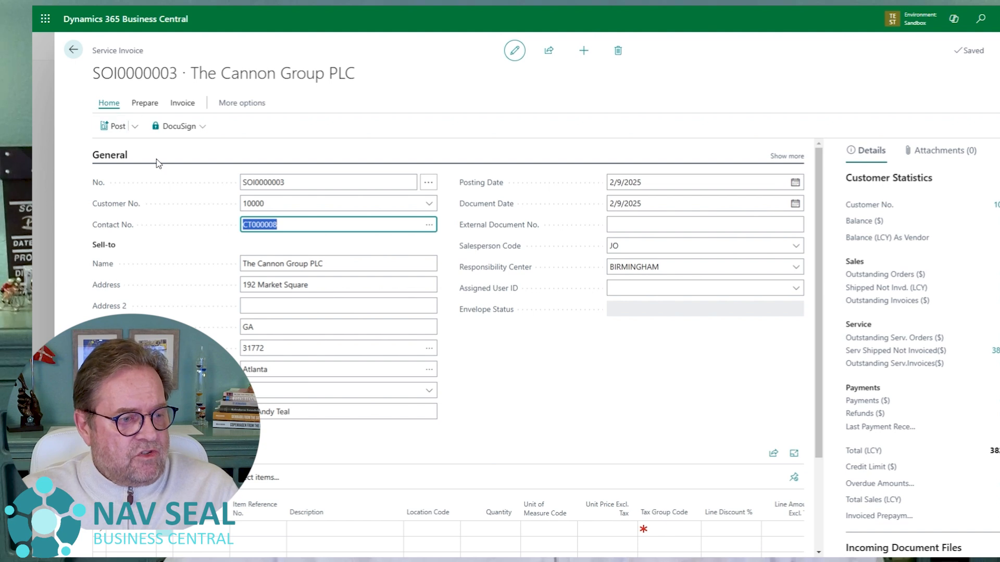
Start Get Shipment Lines for the new invoice and check the quantities shipped but not invoiced
left_click(128, 158)
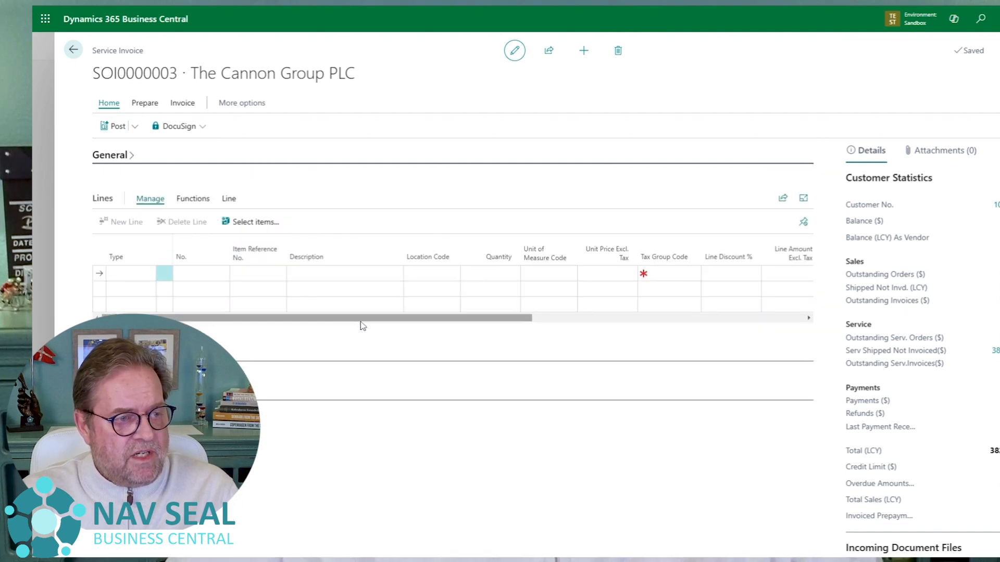
left_click(231, 204)
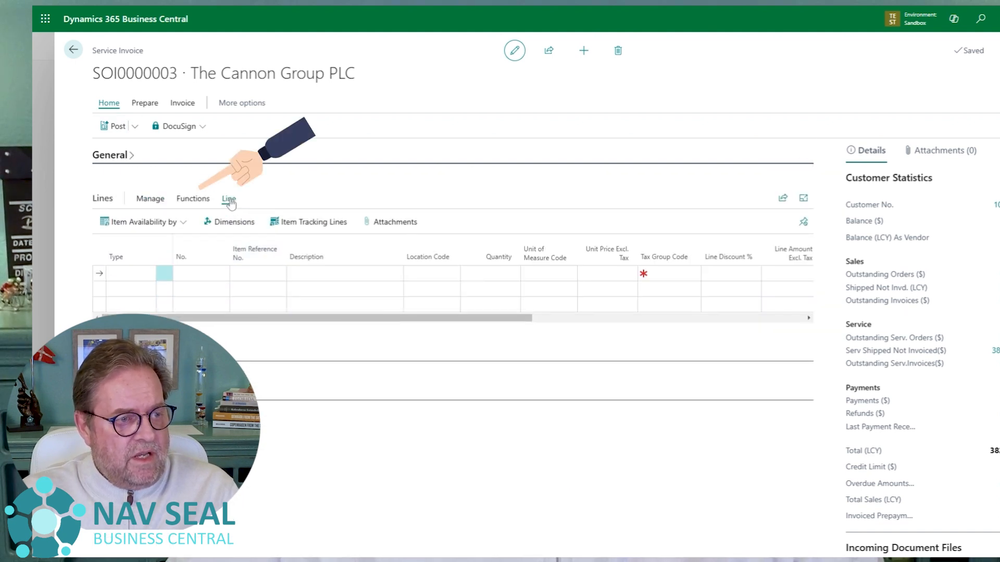
left_click(193, 199)
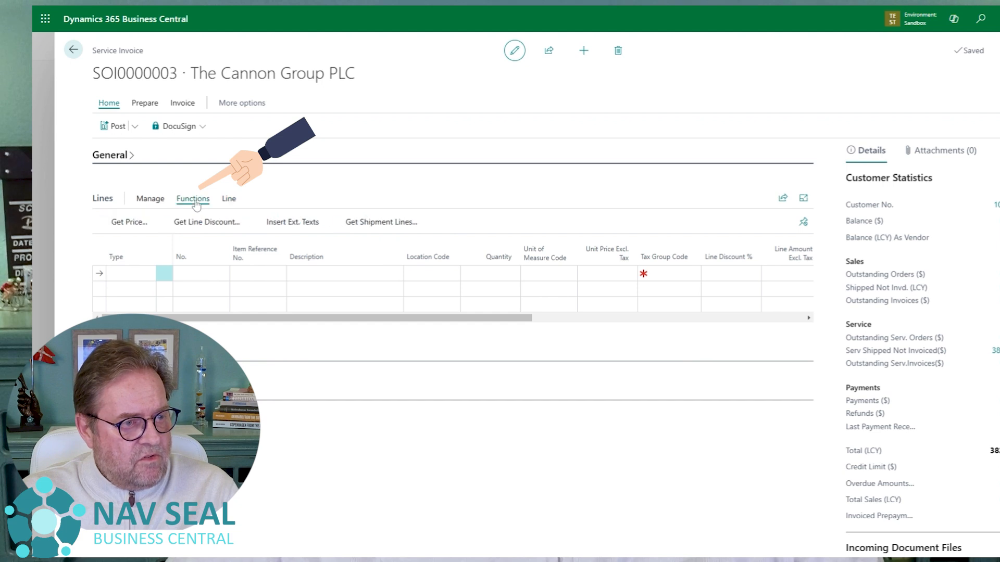
left_click(378, 232)
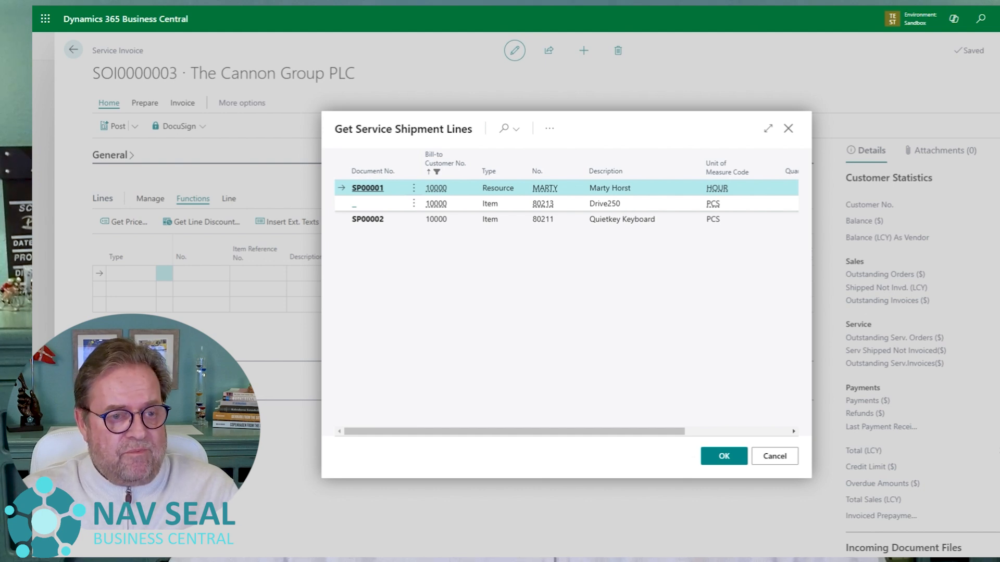
left_click_drag(643, 431, 750, 431)
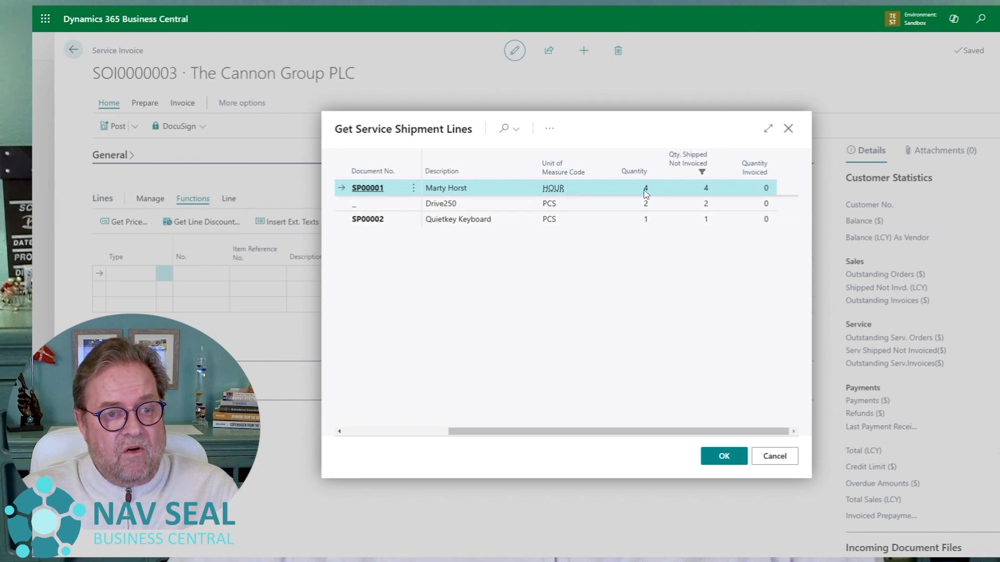
left_click_drag(622, 438, 386, 437)
Select the resource, Drive250 and Quietkey Keyboard shipment lines from both shipments and insert them into the service invoice
left_click(343, 203)
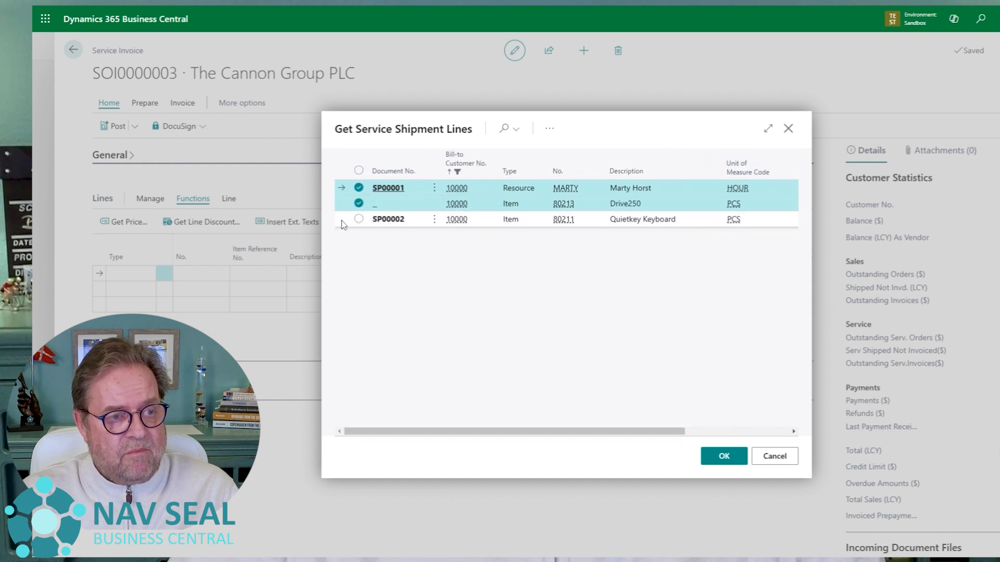
left_click(342, 219)
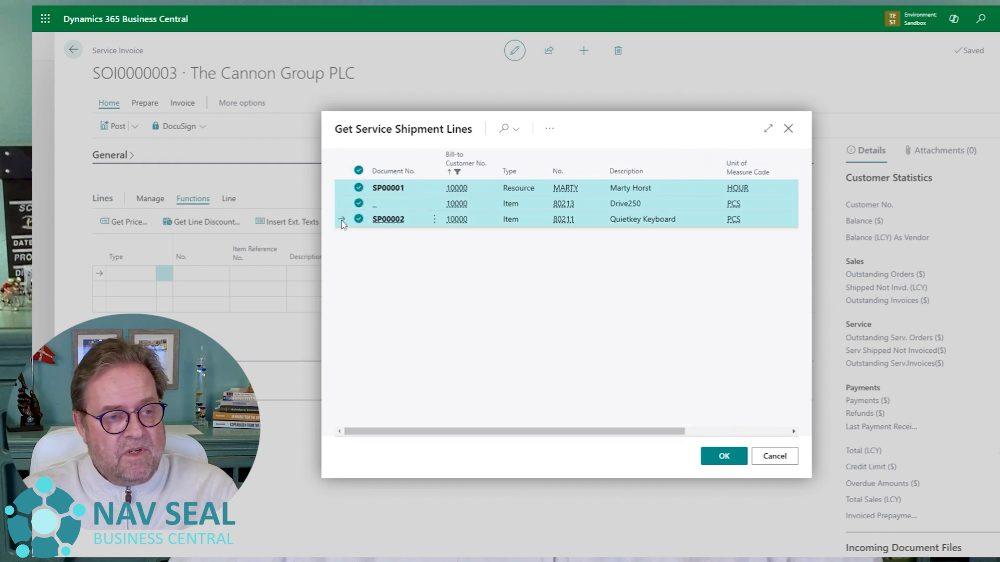
left_click(344, 205)
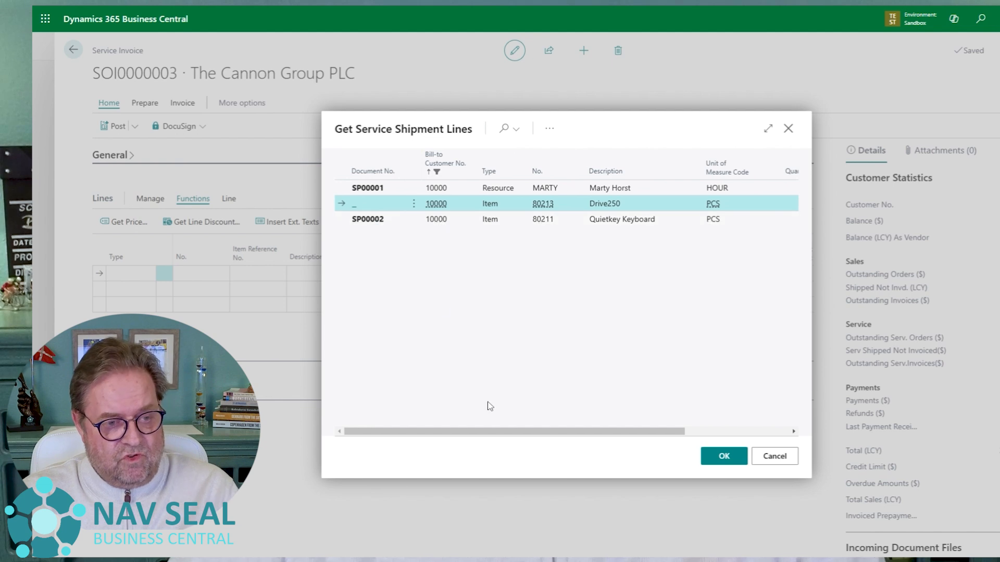
left_click(344, 188)
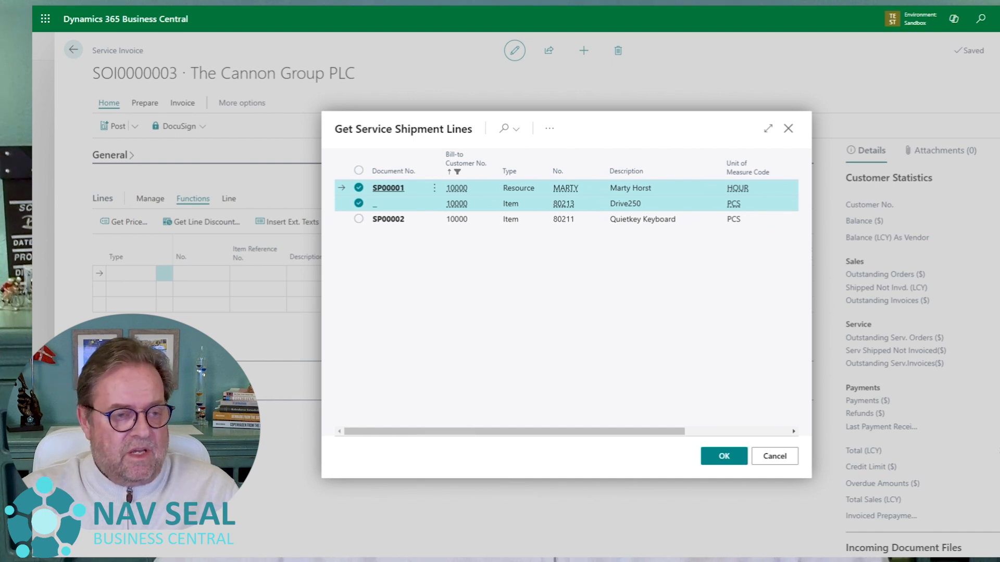
left_click(358, 219)
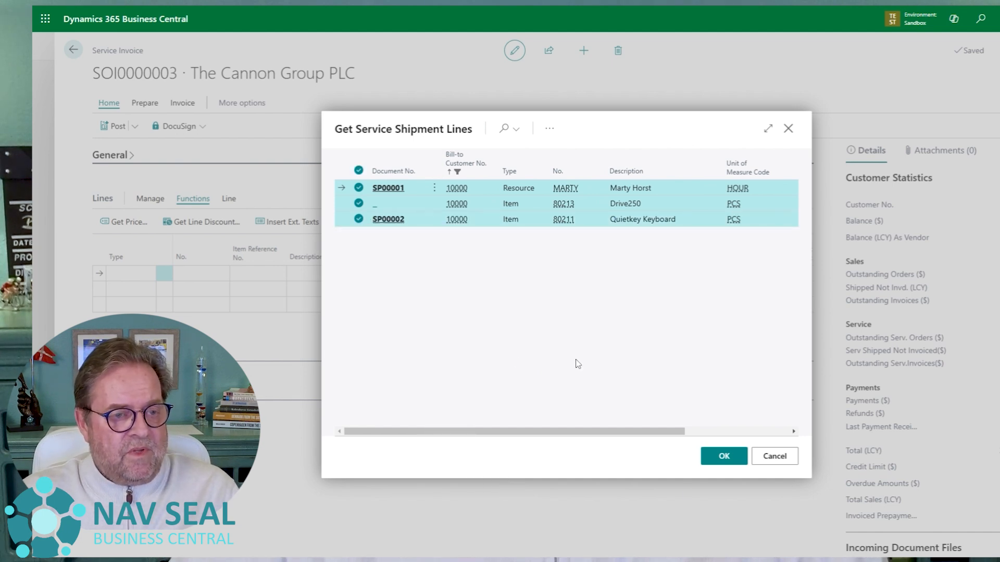
left_click(724, 457)
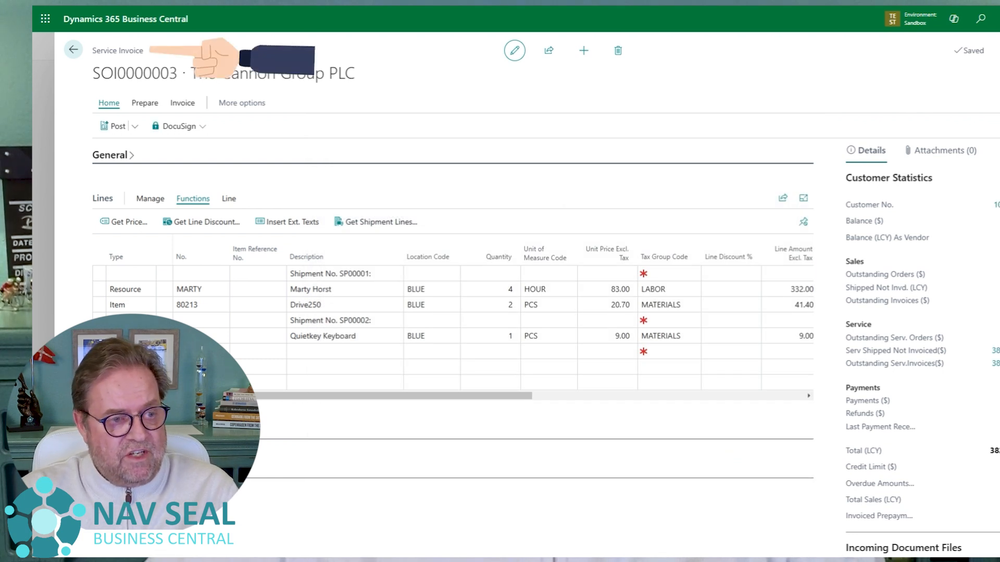
Examine the invoice's shipment reference lines, the resource and item lines beneath them, and the quantities for the first shipment
left_click(384, 274)
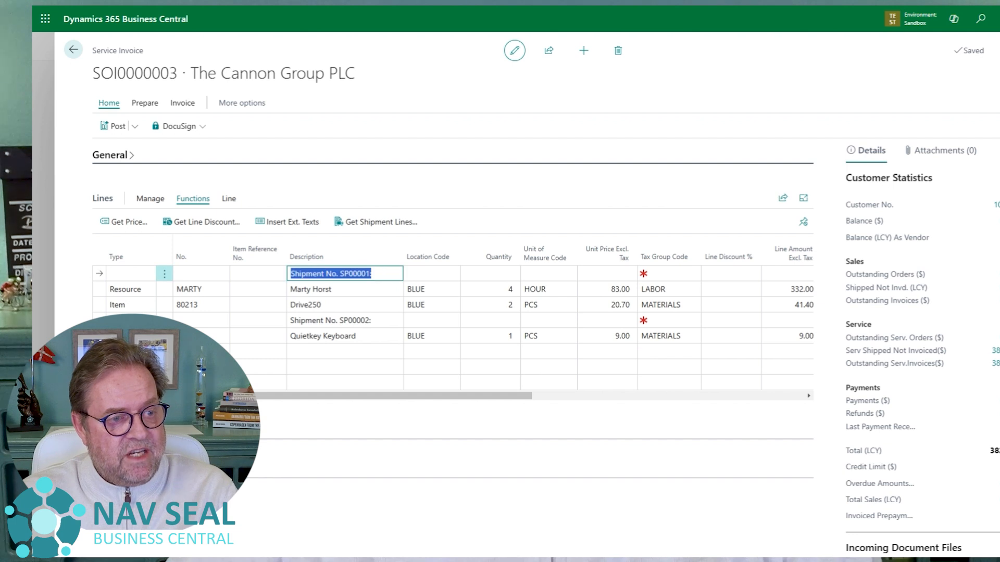
left_click(360, 295)
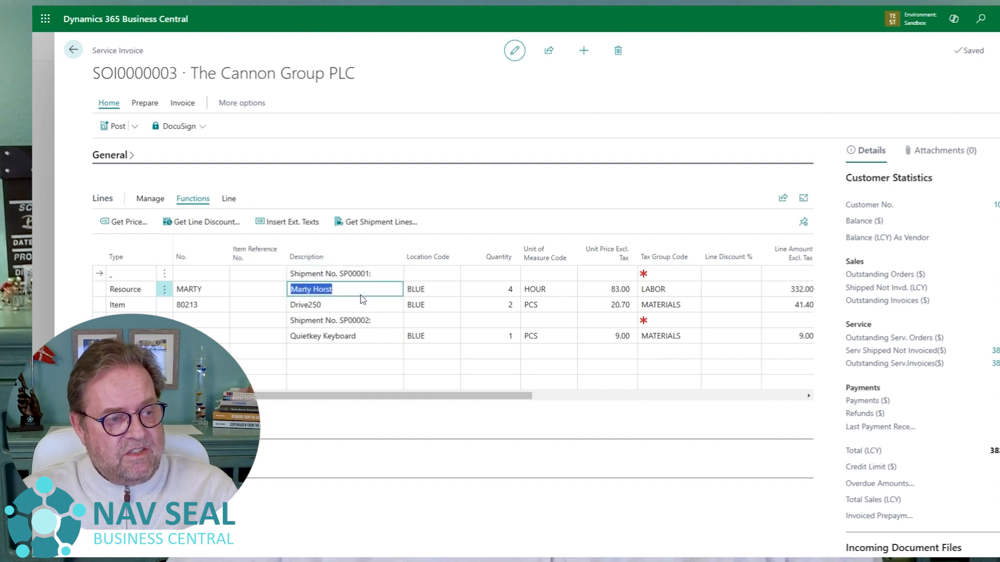
left_click(338, 309)
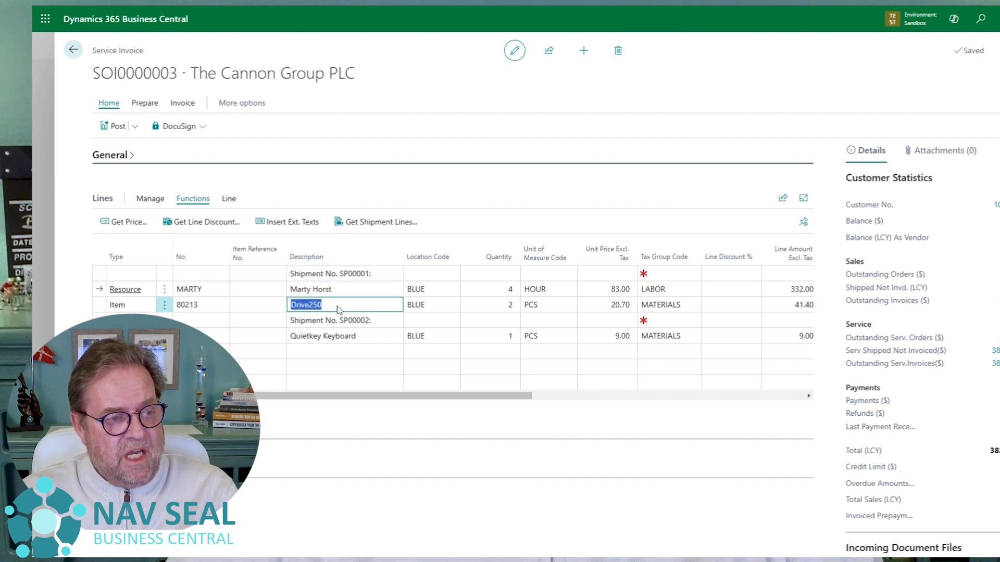
left_click(374, 324)
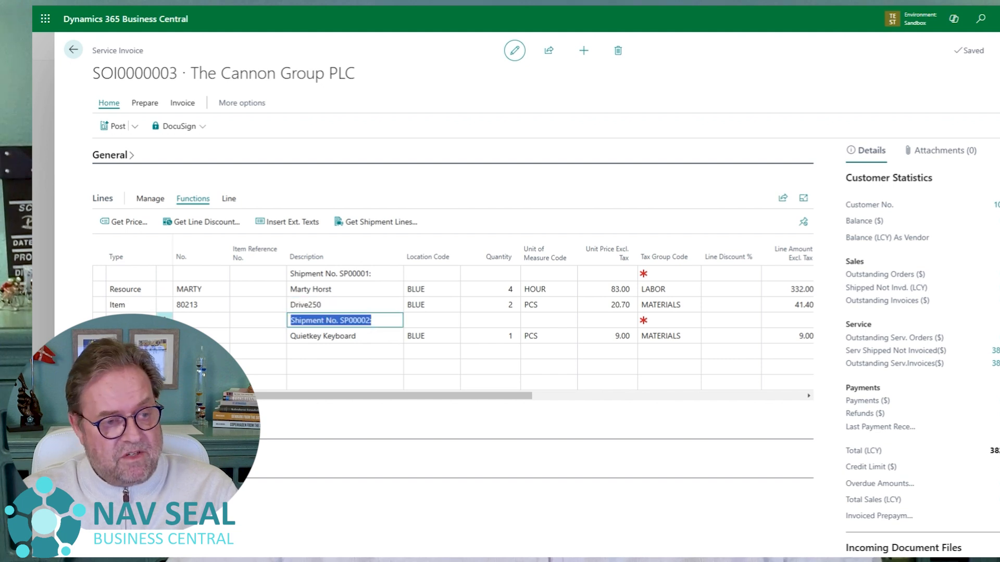
left_click(367, 338)
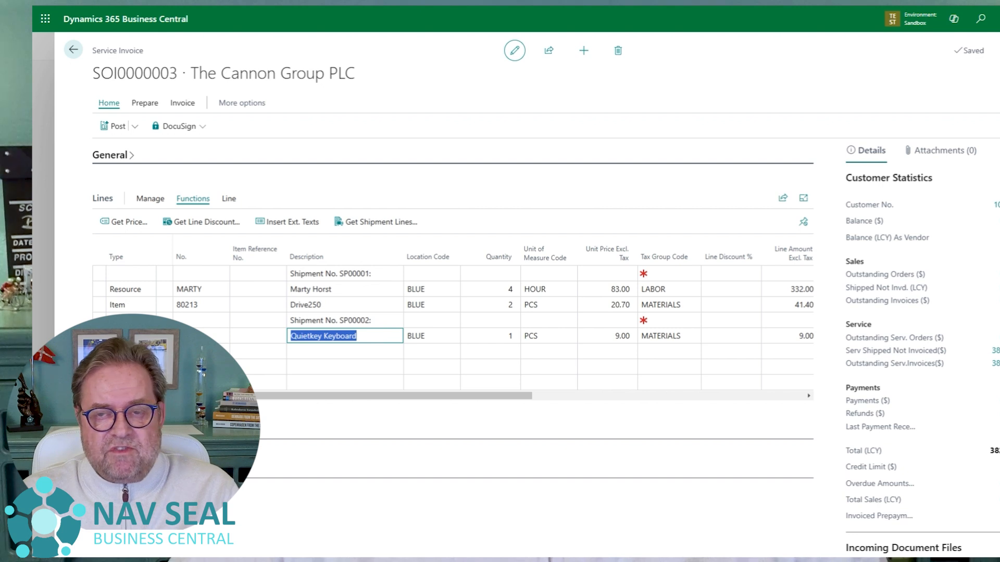
left_click(379, 275)
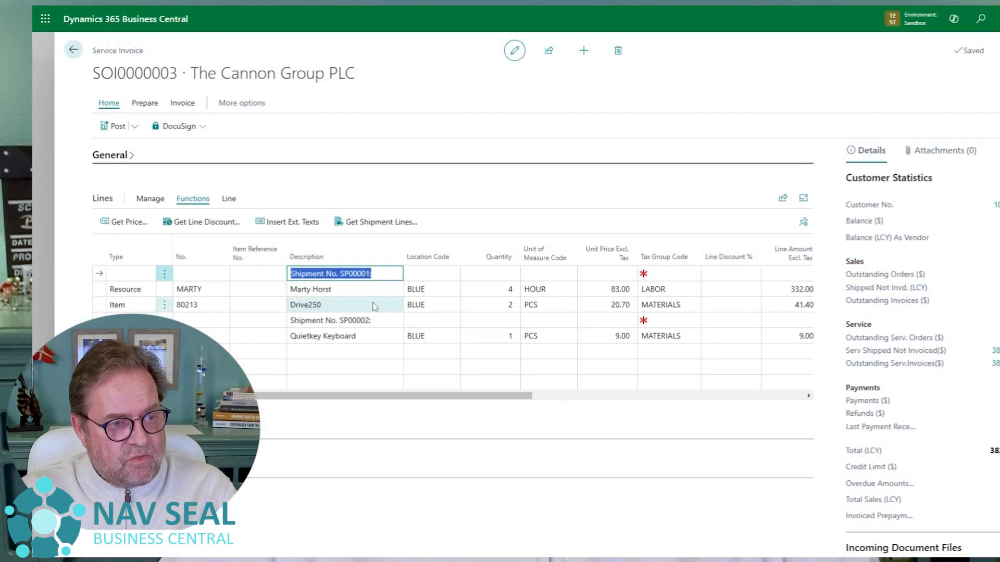
left_click(372, 291)
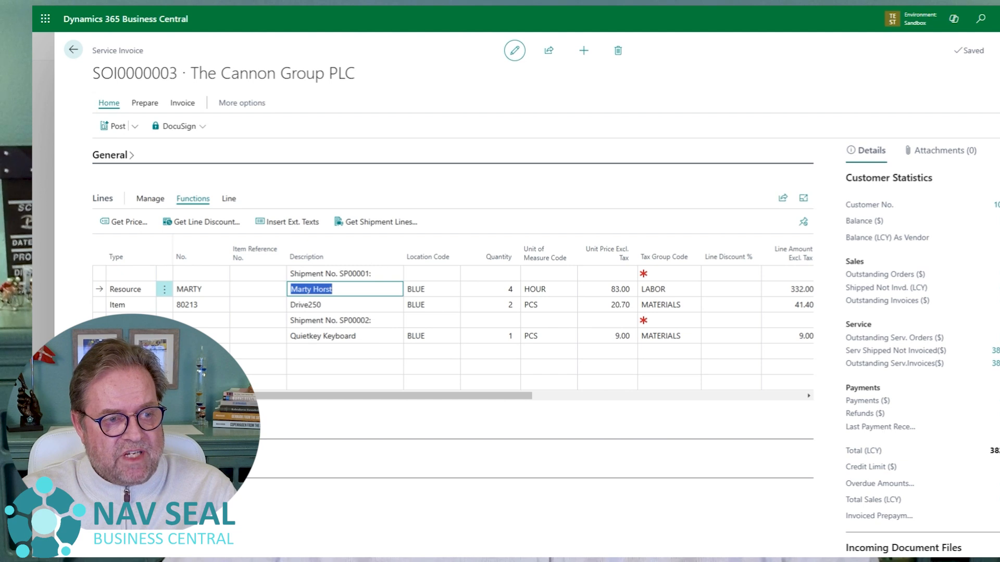
left_click(371, 310)
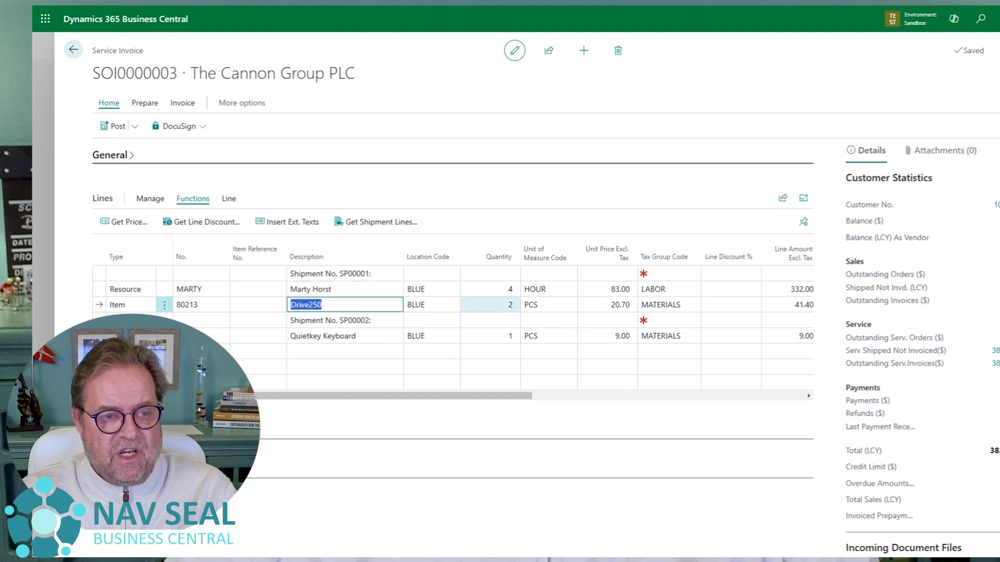
left_click(489, 292)
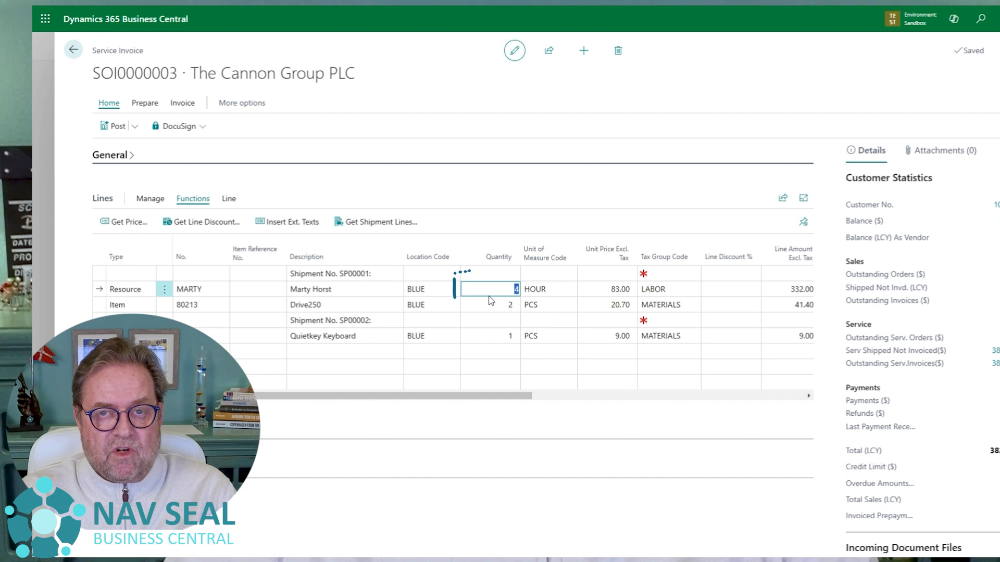
key("Down")
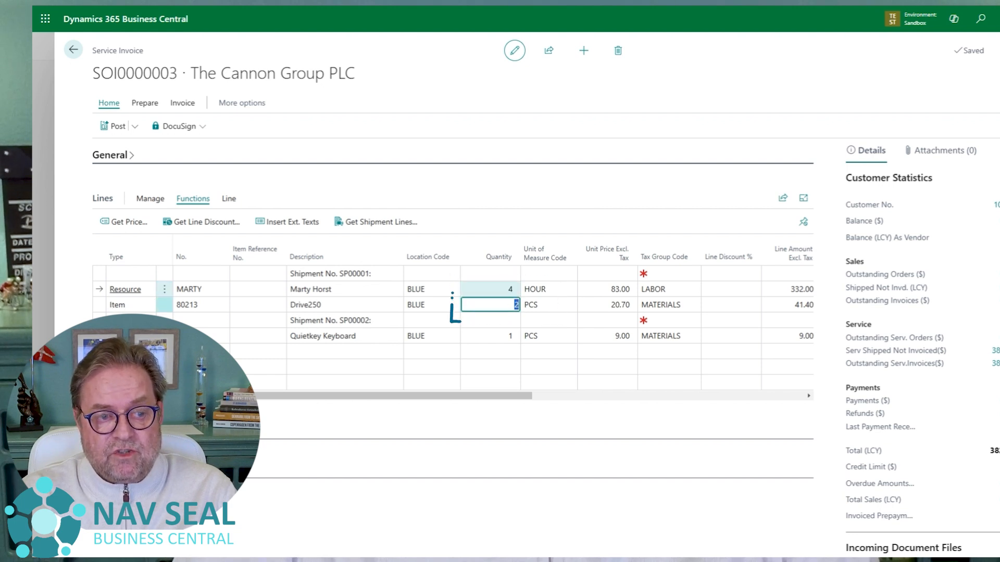